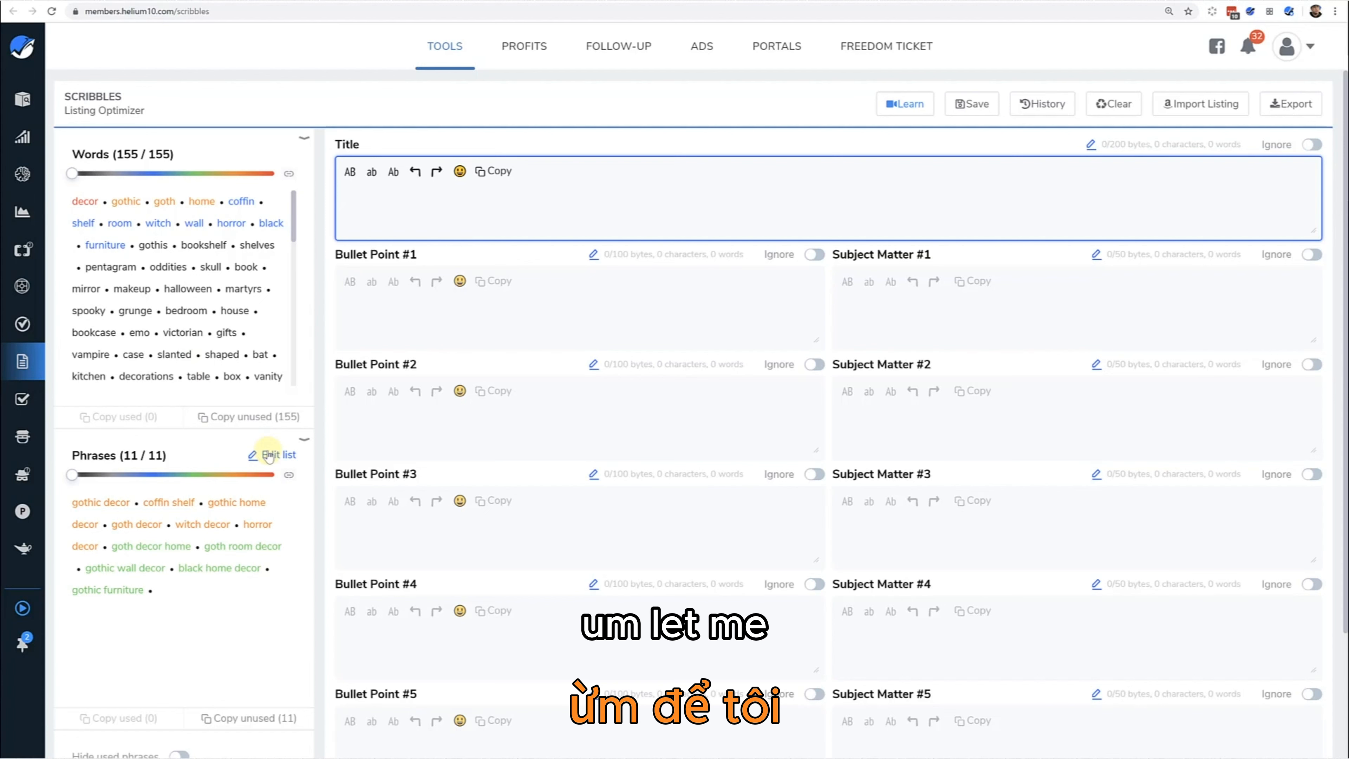
# - Add the phrase "gothic coffin shelf" to the phrases list
pyautogui.click(269, 456)
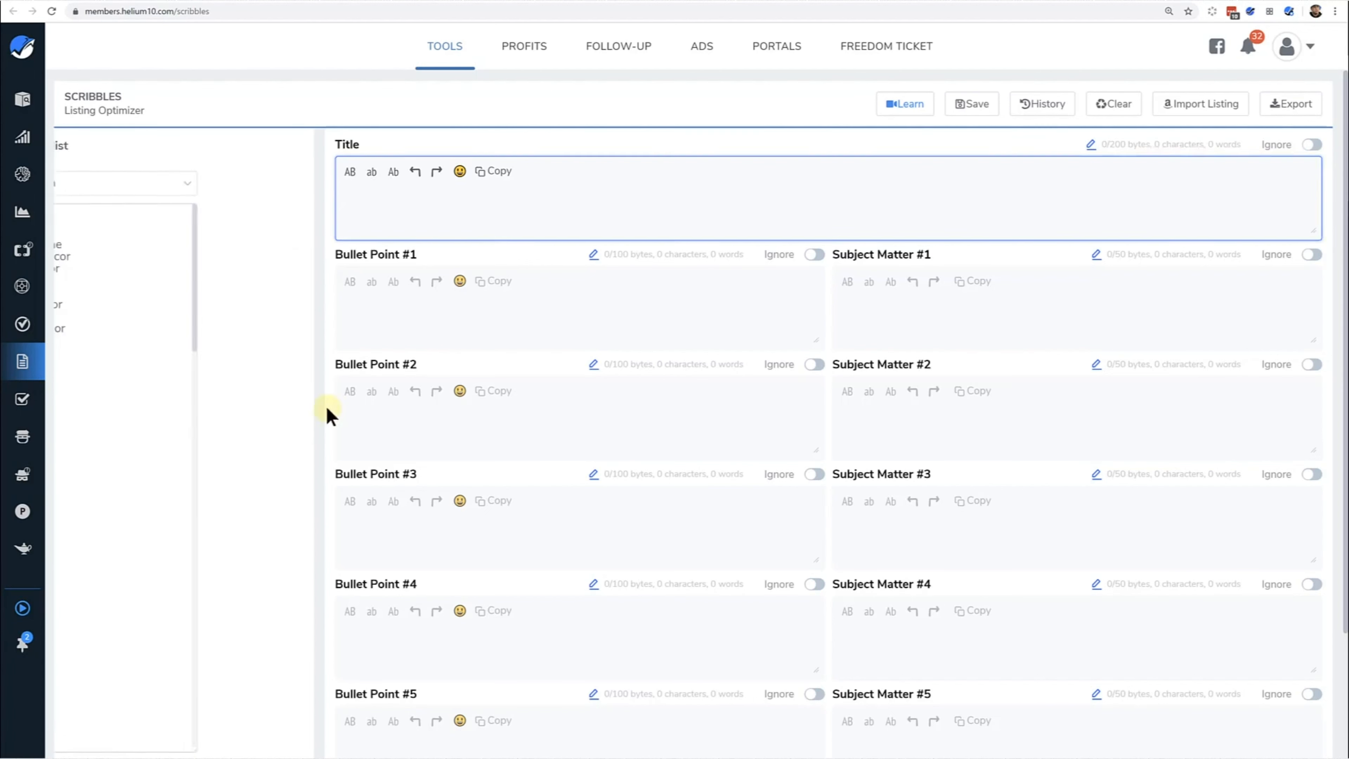
pyautogui.click(80, 220)
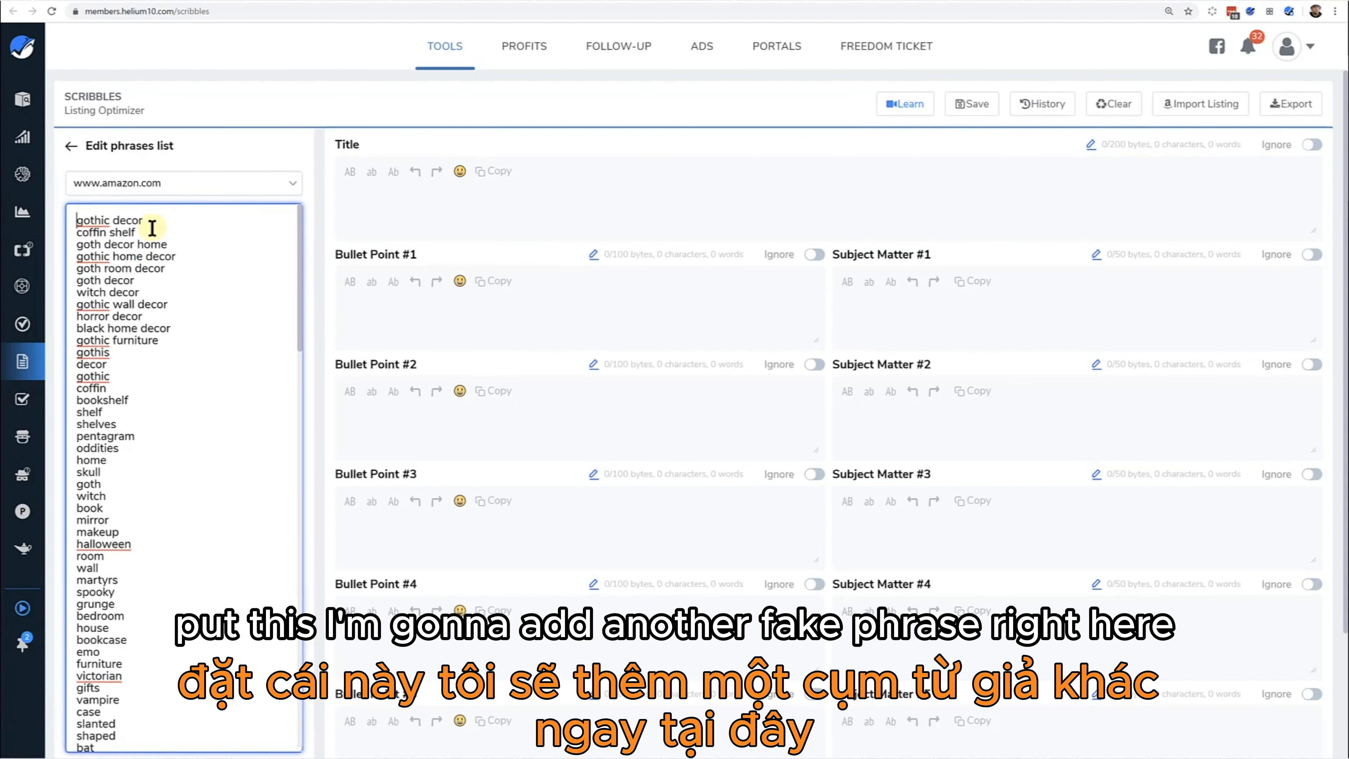
pyautogui.press('Return')
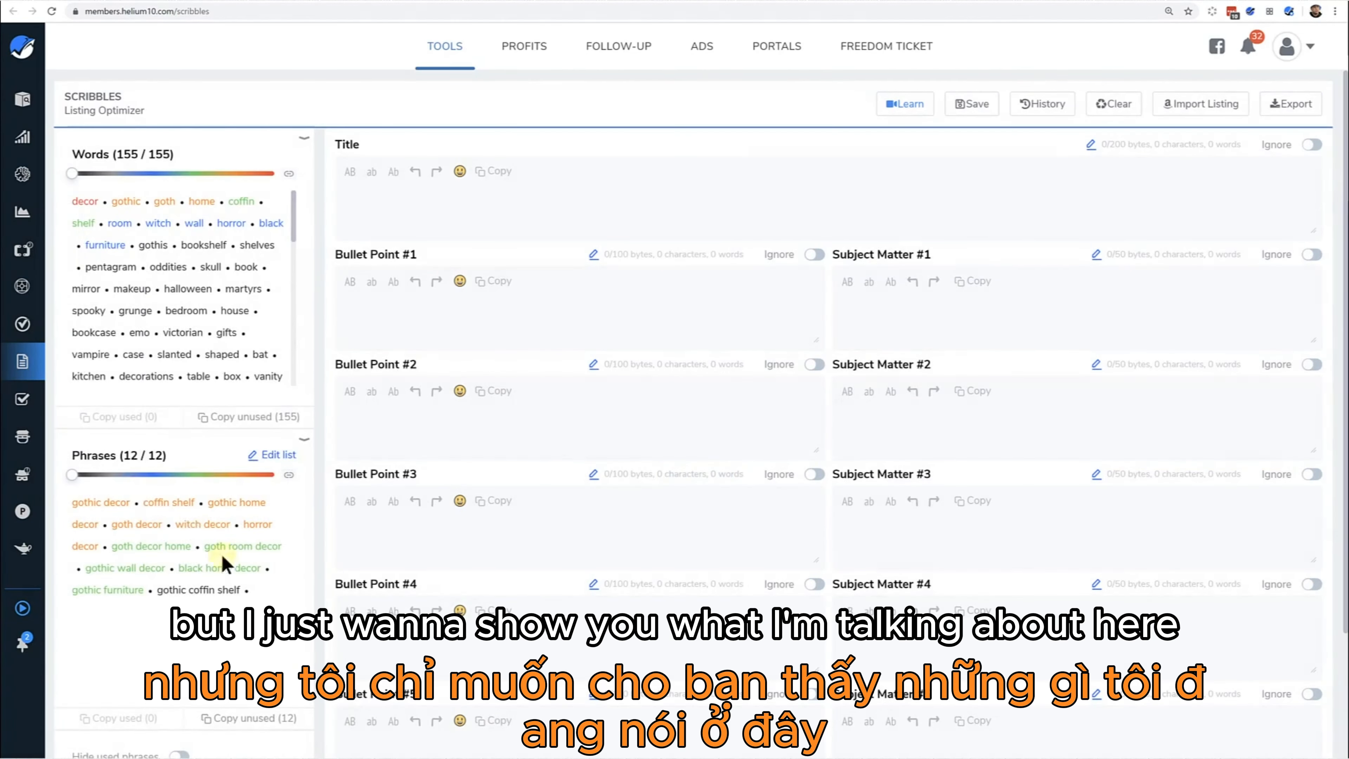
# - Enter "Gothic Coffin Shelf or Witch Decor" as the listing title
pyautogui.click(392, 211)
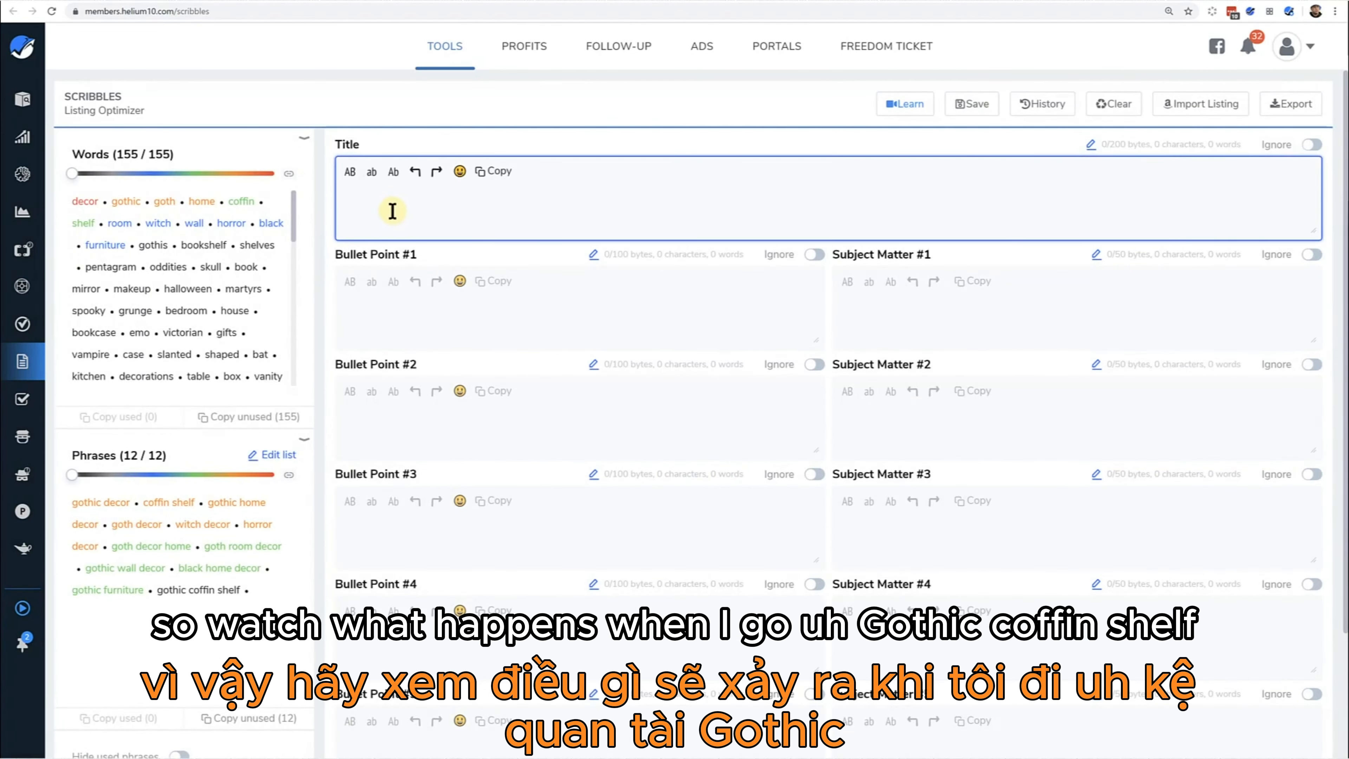
pyautogui.write('Gothic Coffin Shelf')
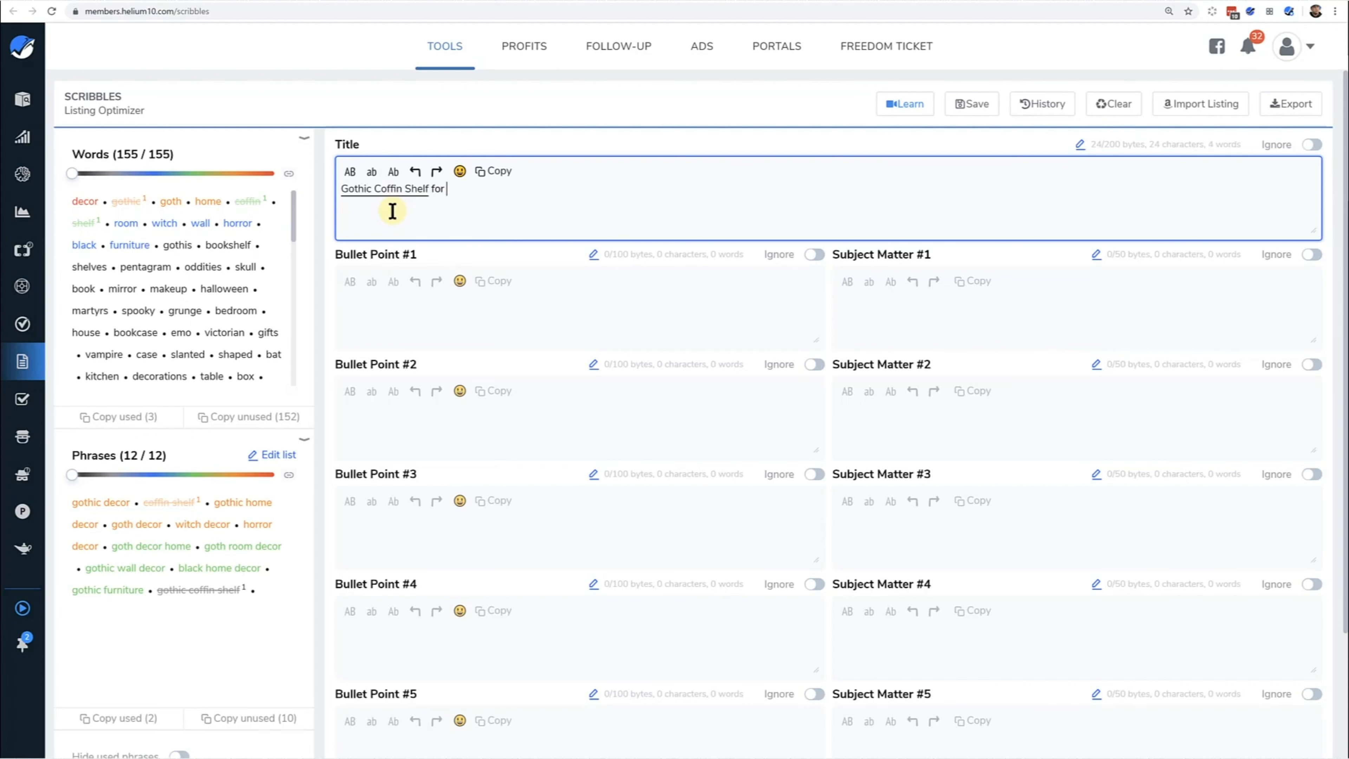
pyautogui.write('f')
pyautogui.press('BackSpace')
pyautogui.write('or Witch Decor')
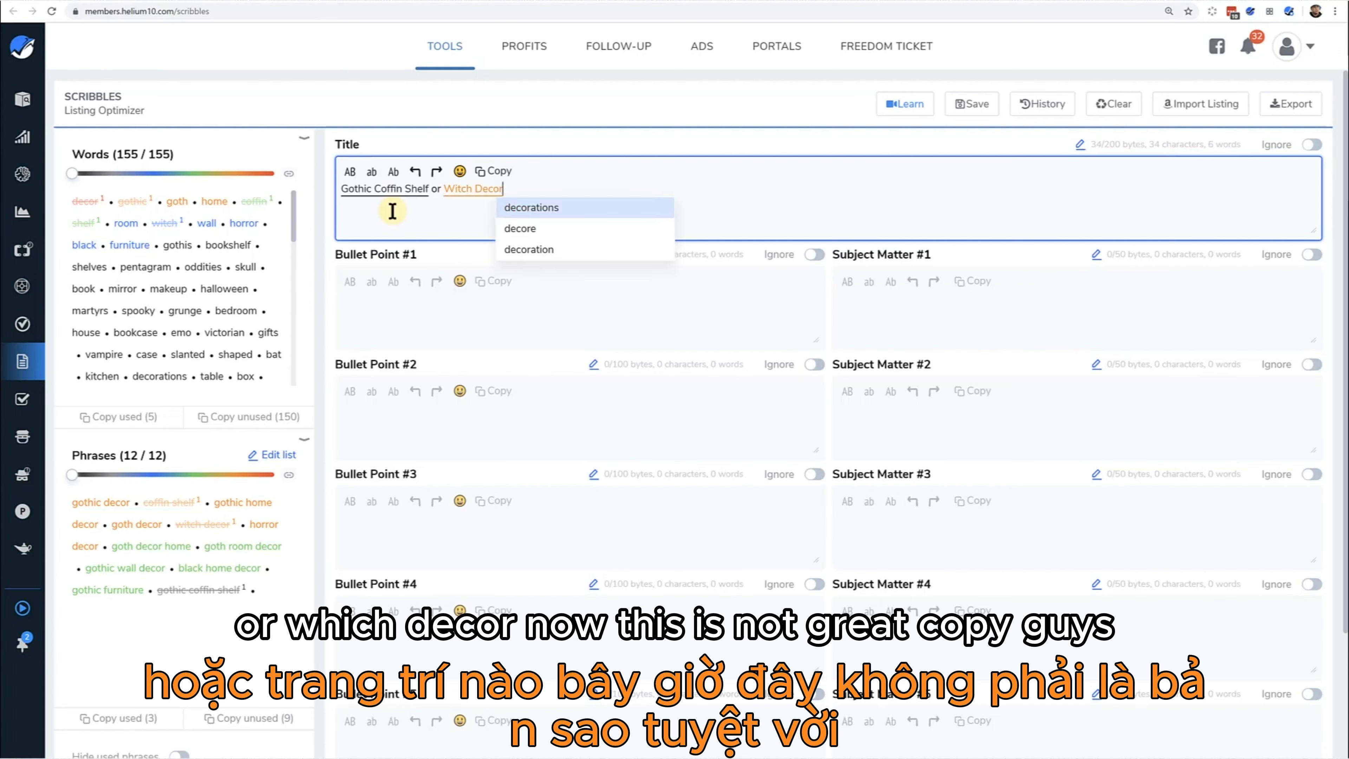
pyautogui.click(617, 149)
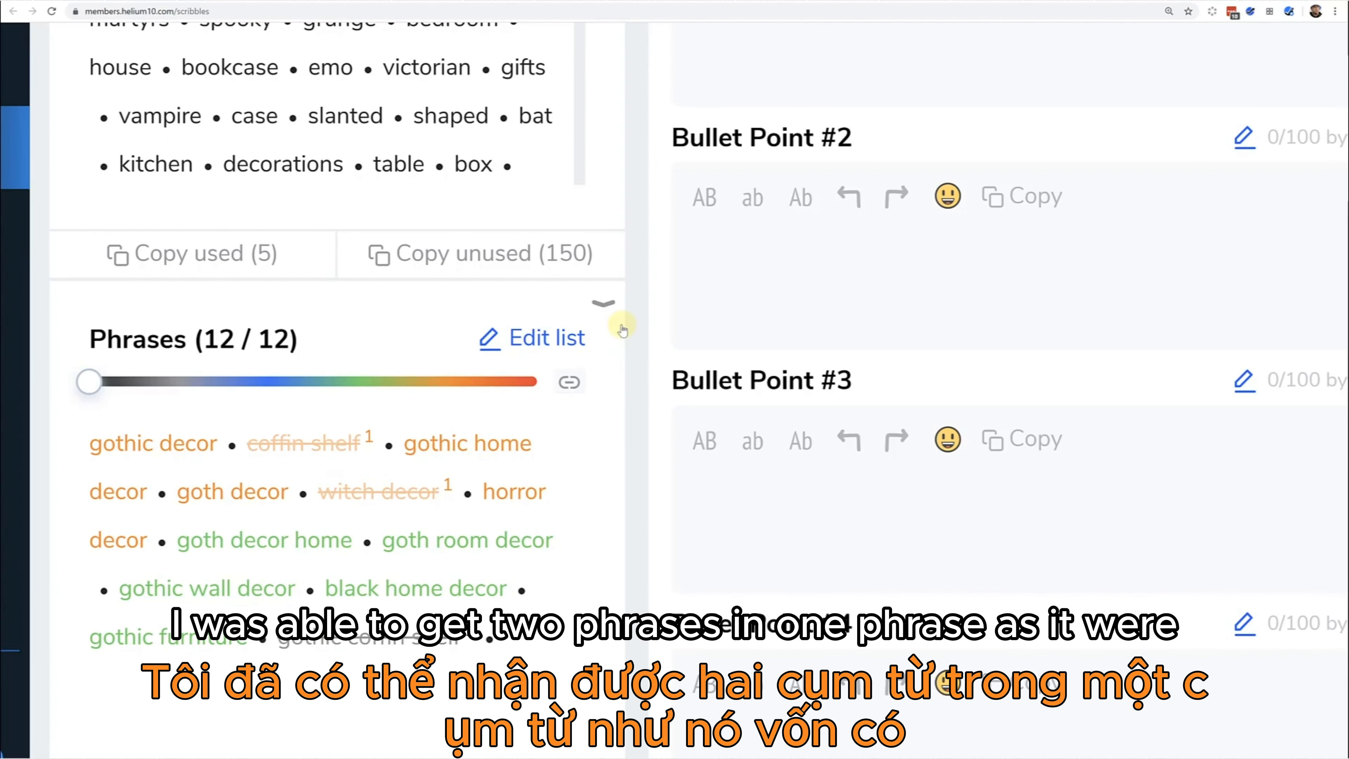
pyautogui.hotkey('ctrl', '-')
pyautogui.hotkey('ctrl', '-')
pyautogui.scroll(2, 301, 451)
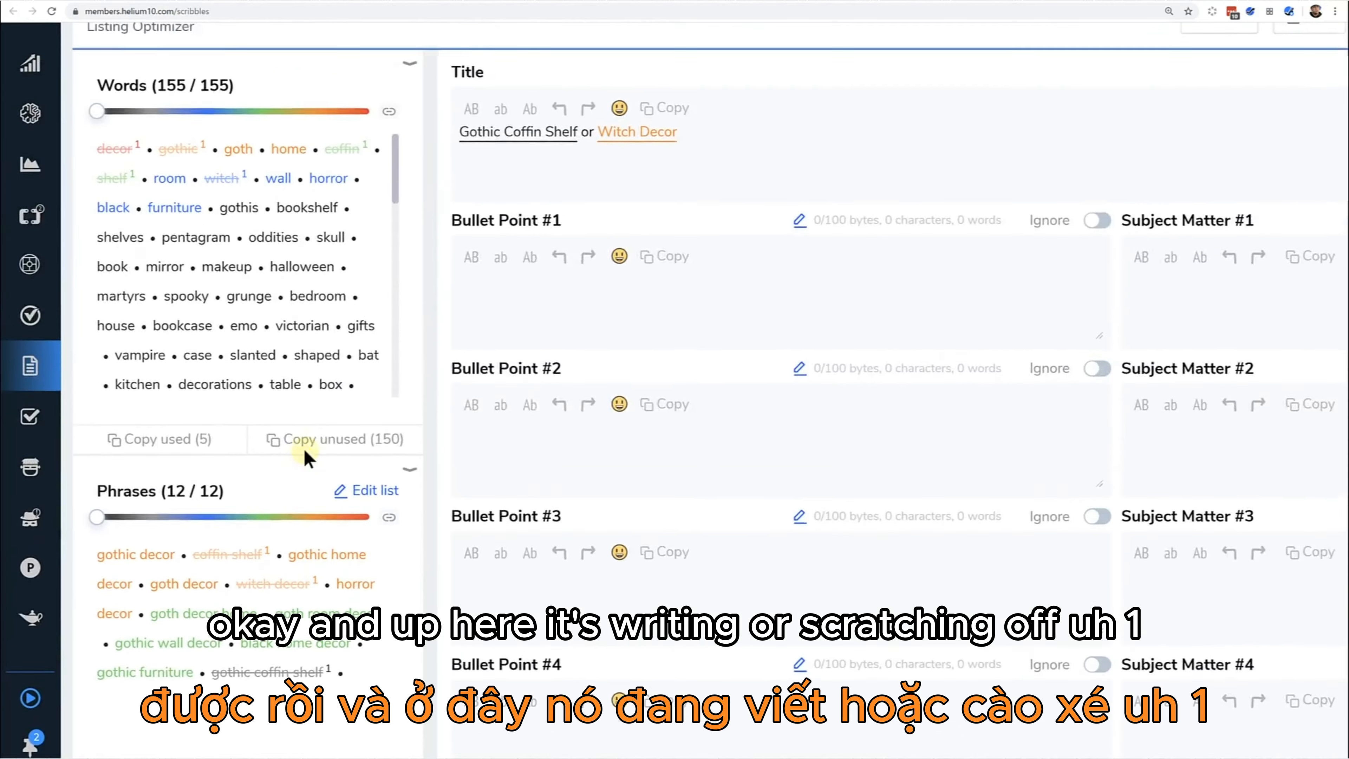
pyautogui.hotkey('ctrl', '+')
pyautogui.hotkey('ctrl', '+')
pyautogui.hotkey('ctrl', '+')
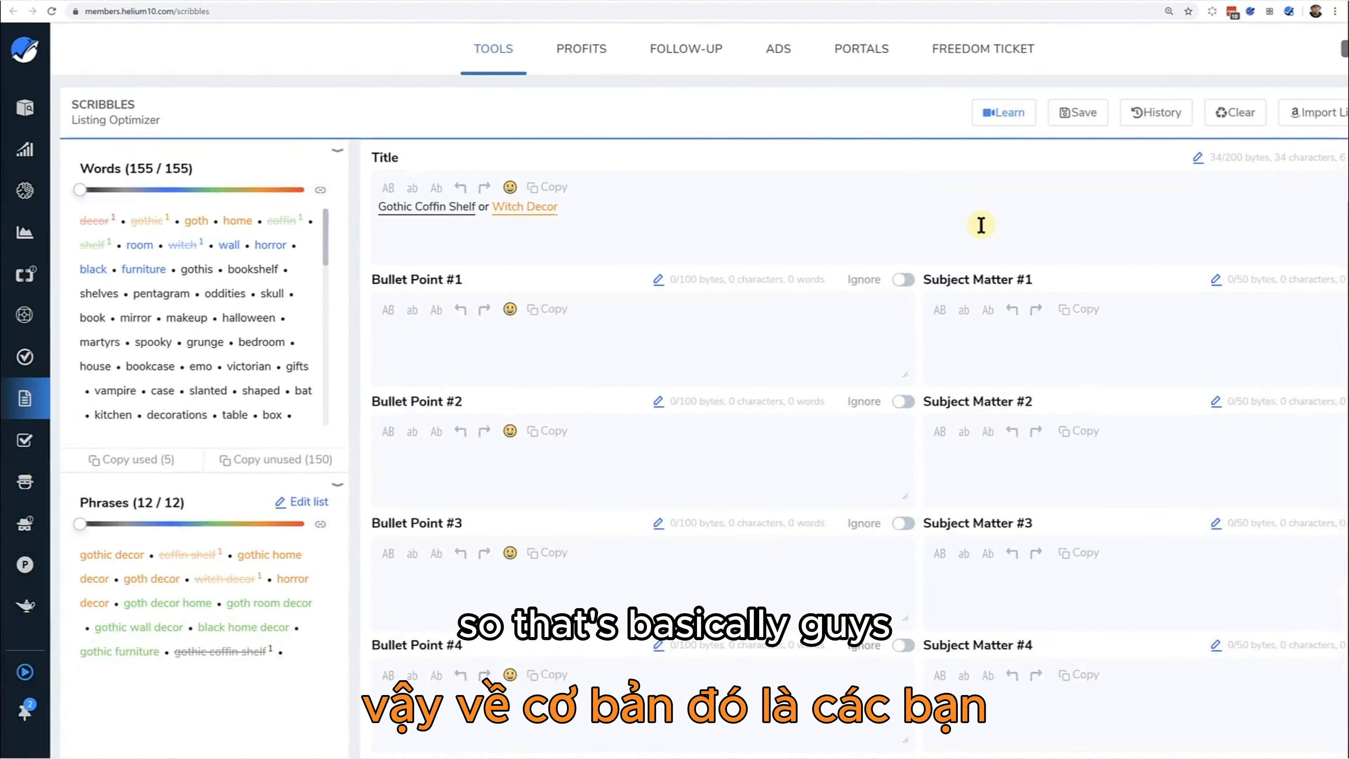
pyautogui.click(572, 340)
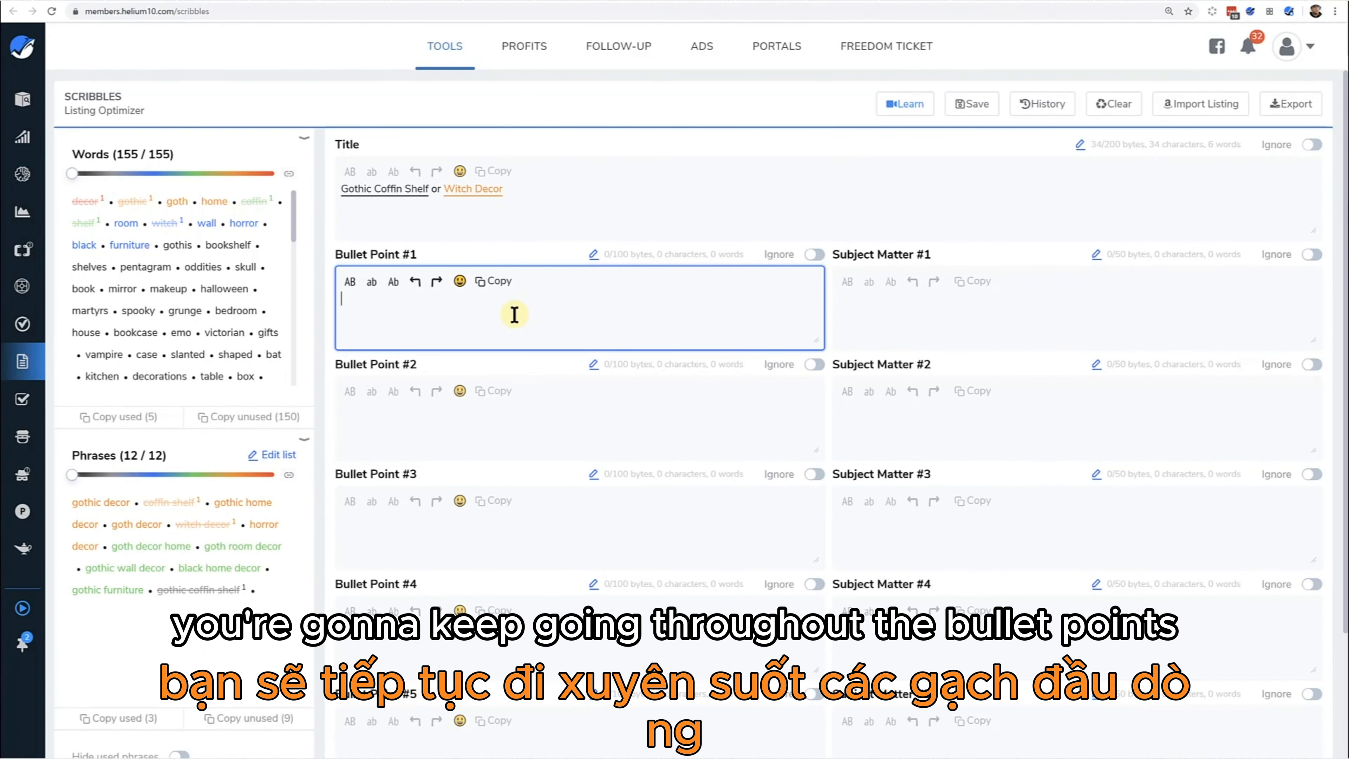
# - Enter the keywords "goth decor home spooky grunge victorian" in Subject Matter #3
pyautogui.scroll(-2, 990, 327)
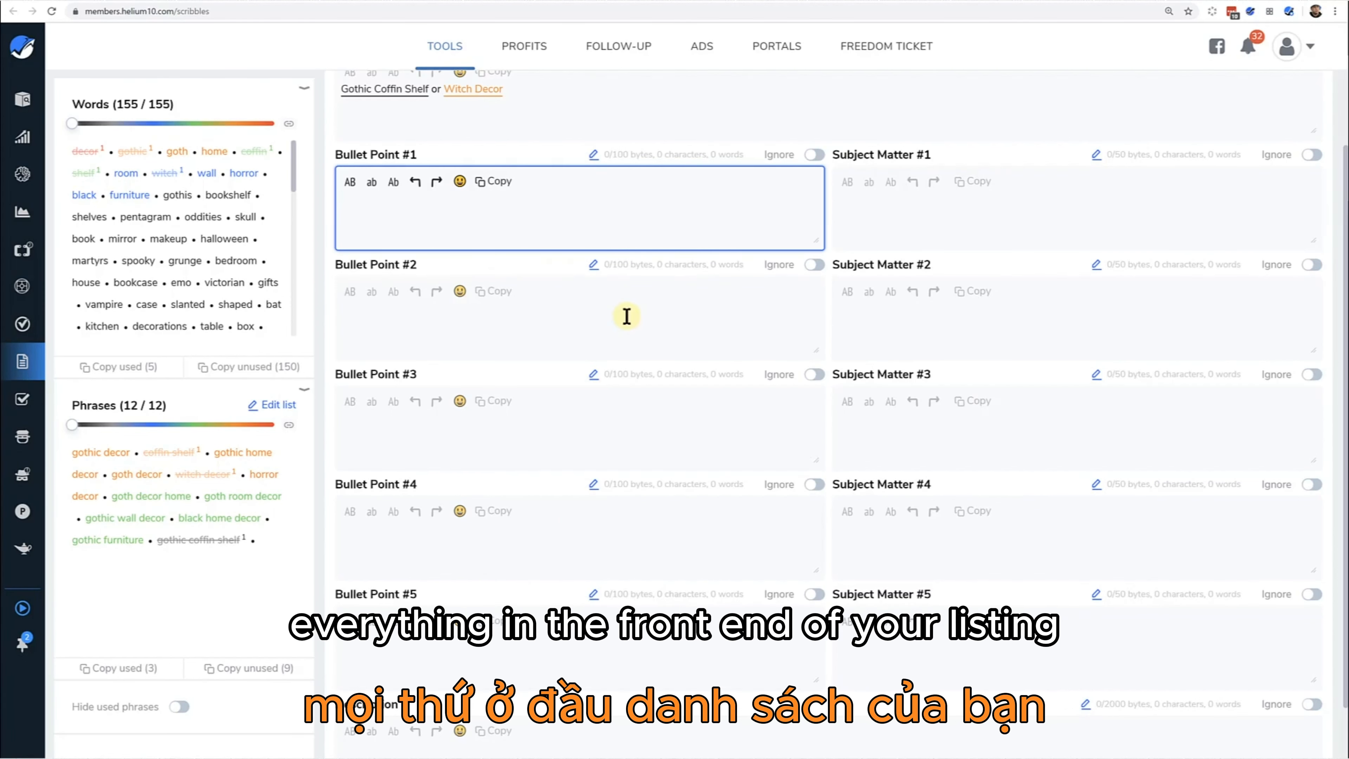
pyautogui.scroll(-2, 542, 601)
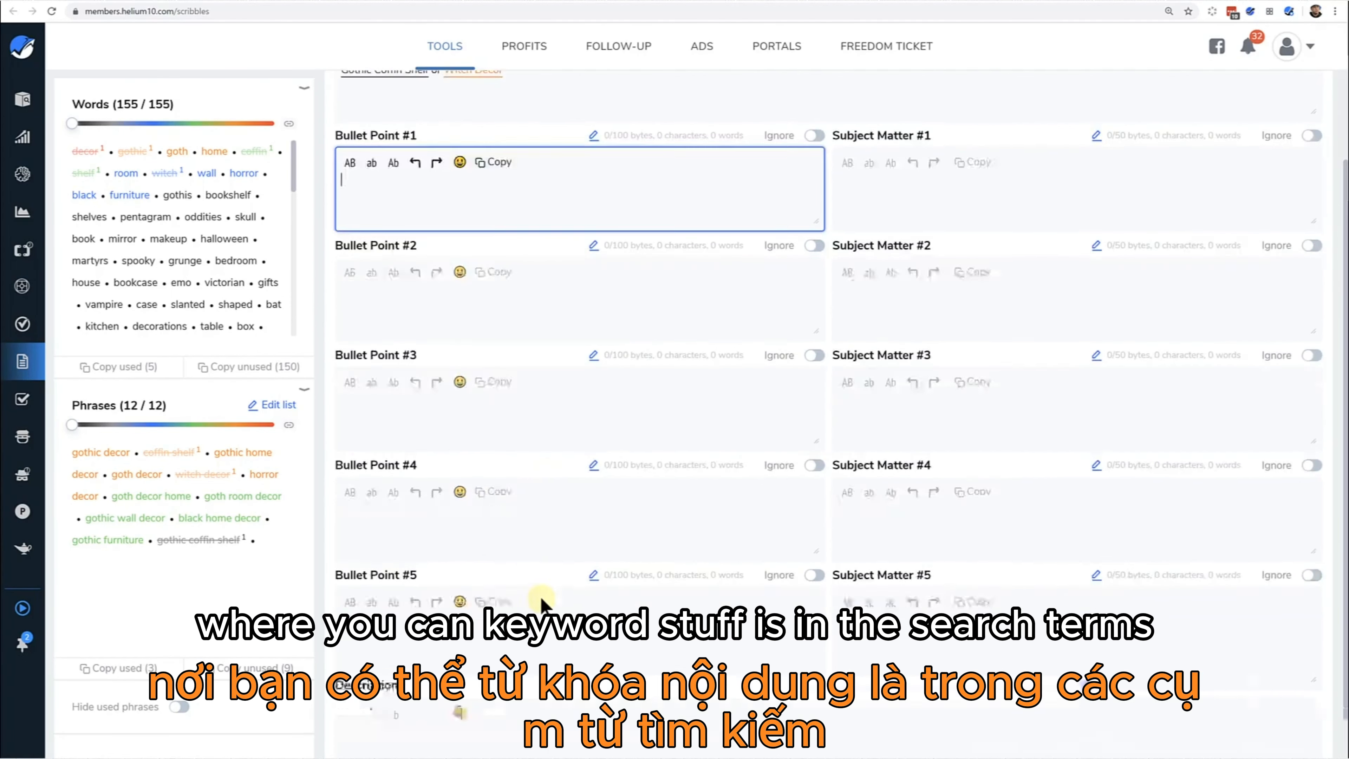
pyautogui.scroll(-3, 542, 601)
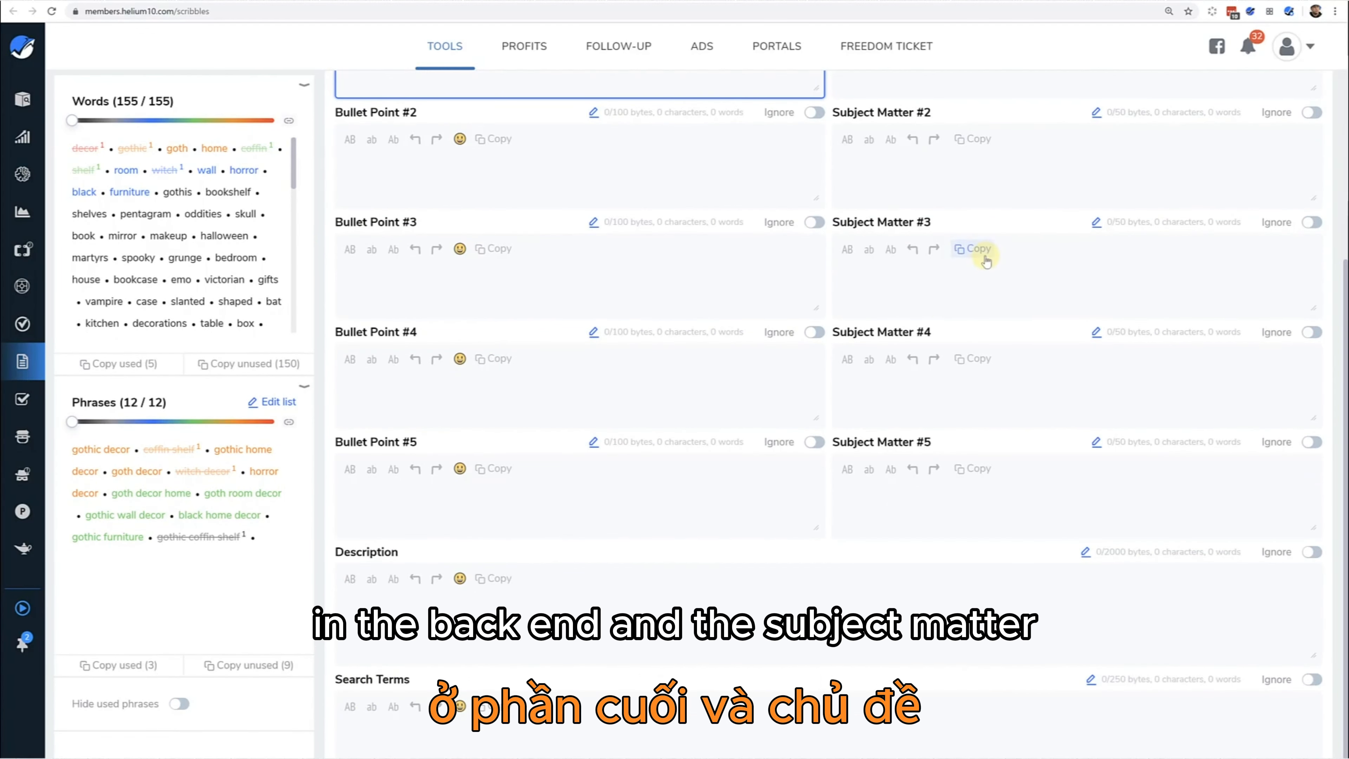
pyautogui.click(967, 284)
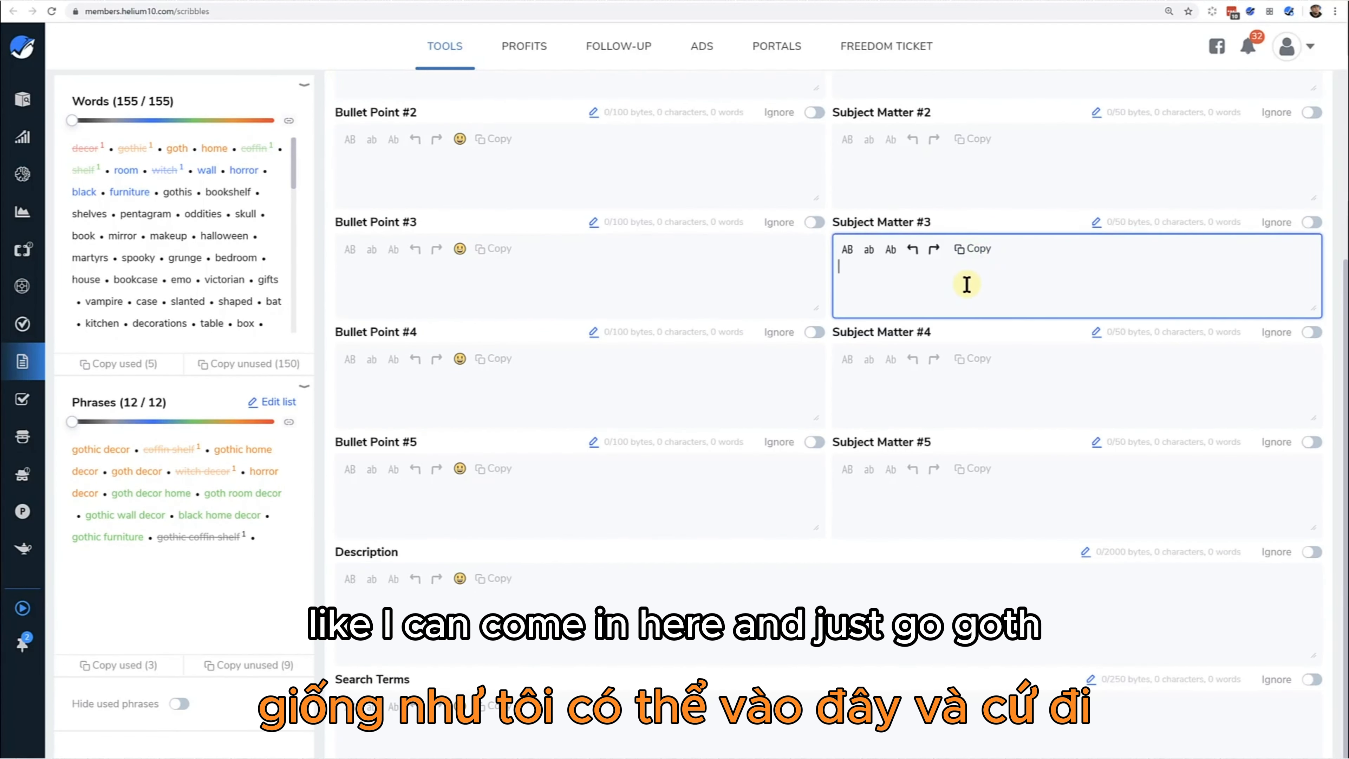
pyautogui.write('goth dec')
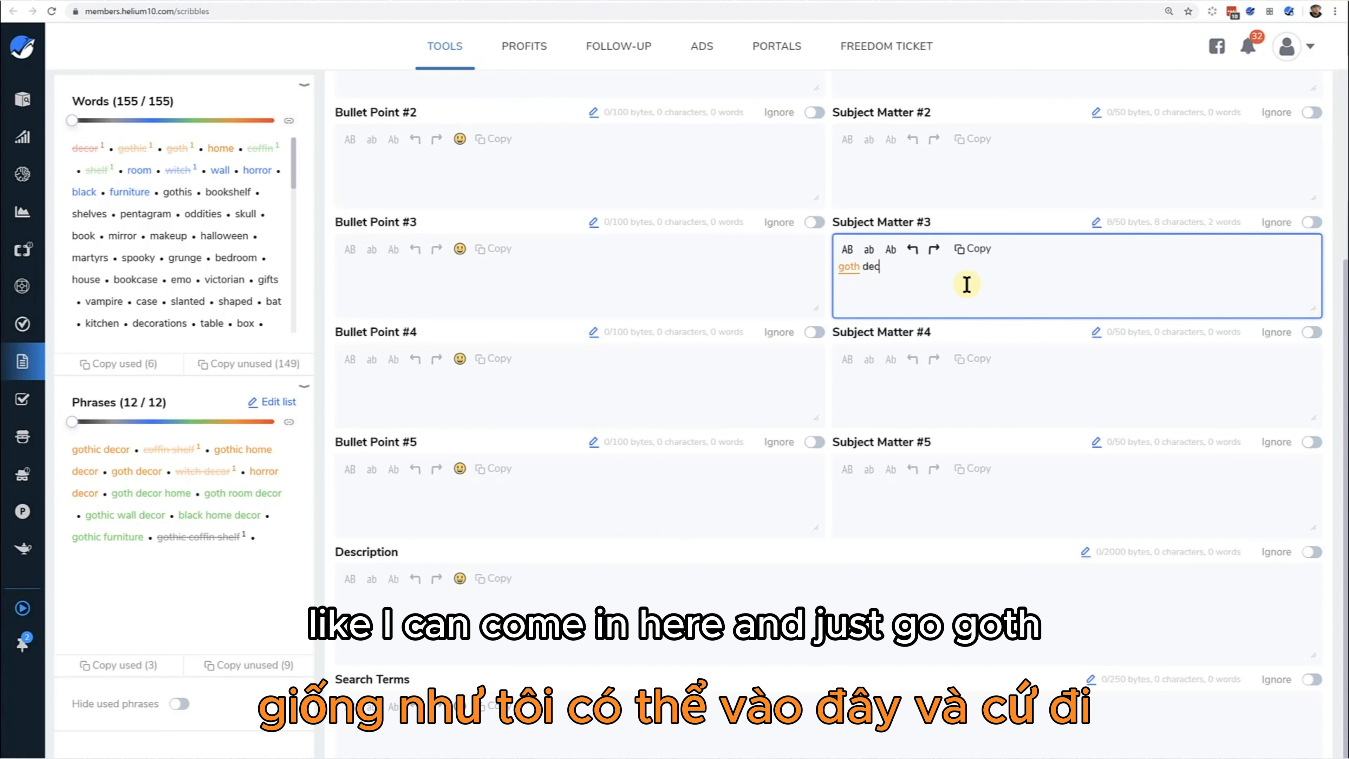
pyautogui.write('or home s')
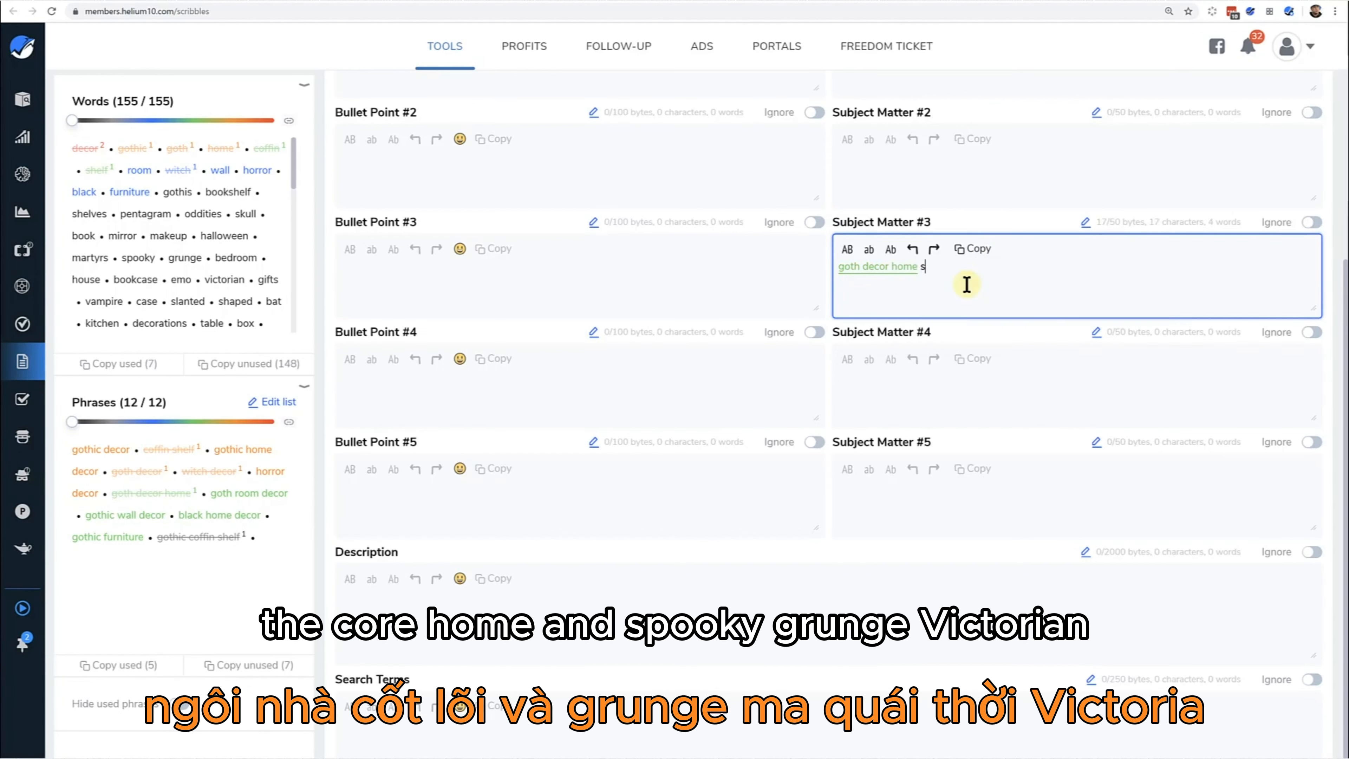
pyautogui.write('pooky grunge')
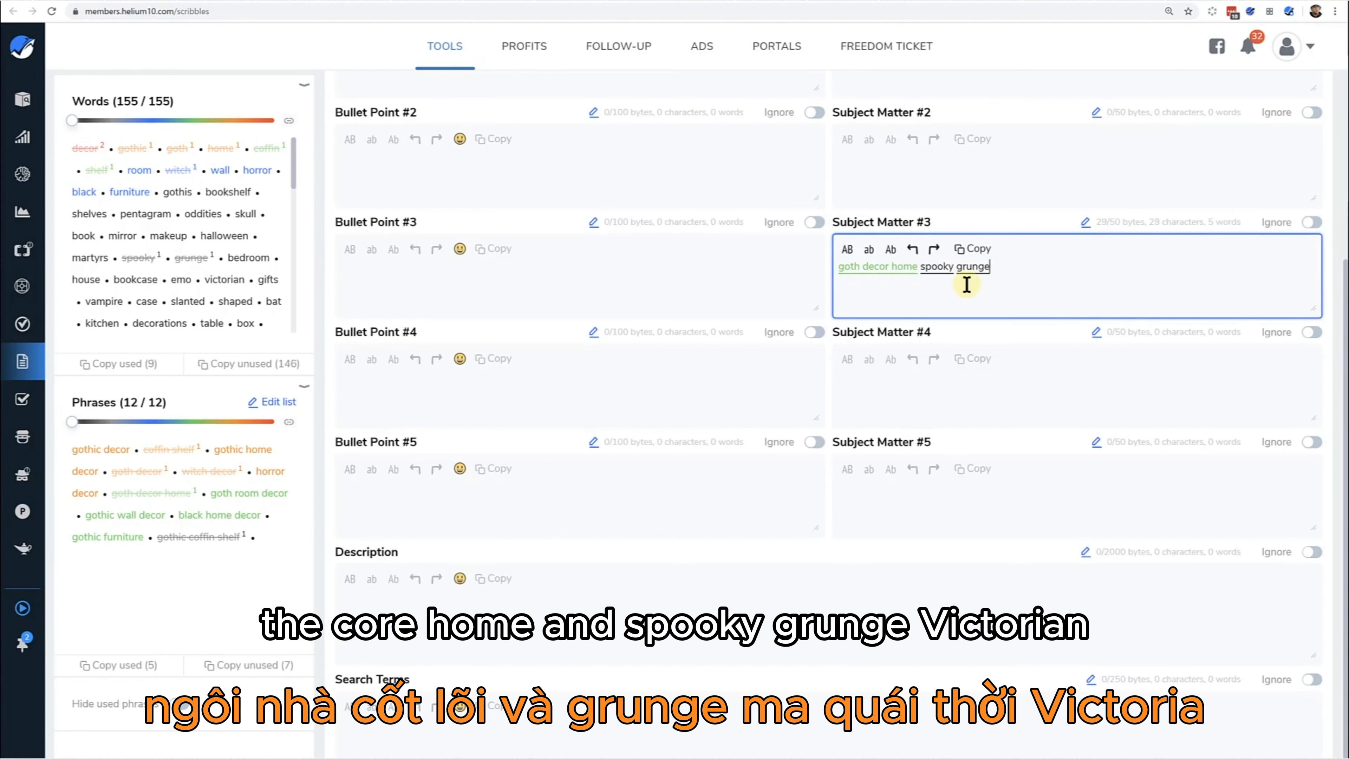
pyautogui.write(' victorian')
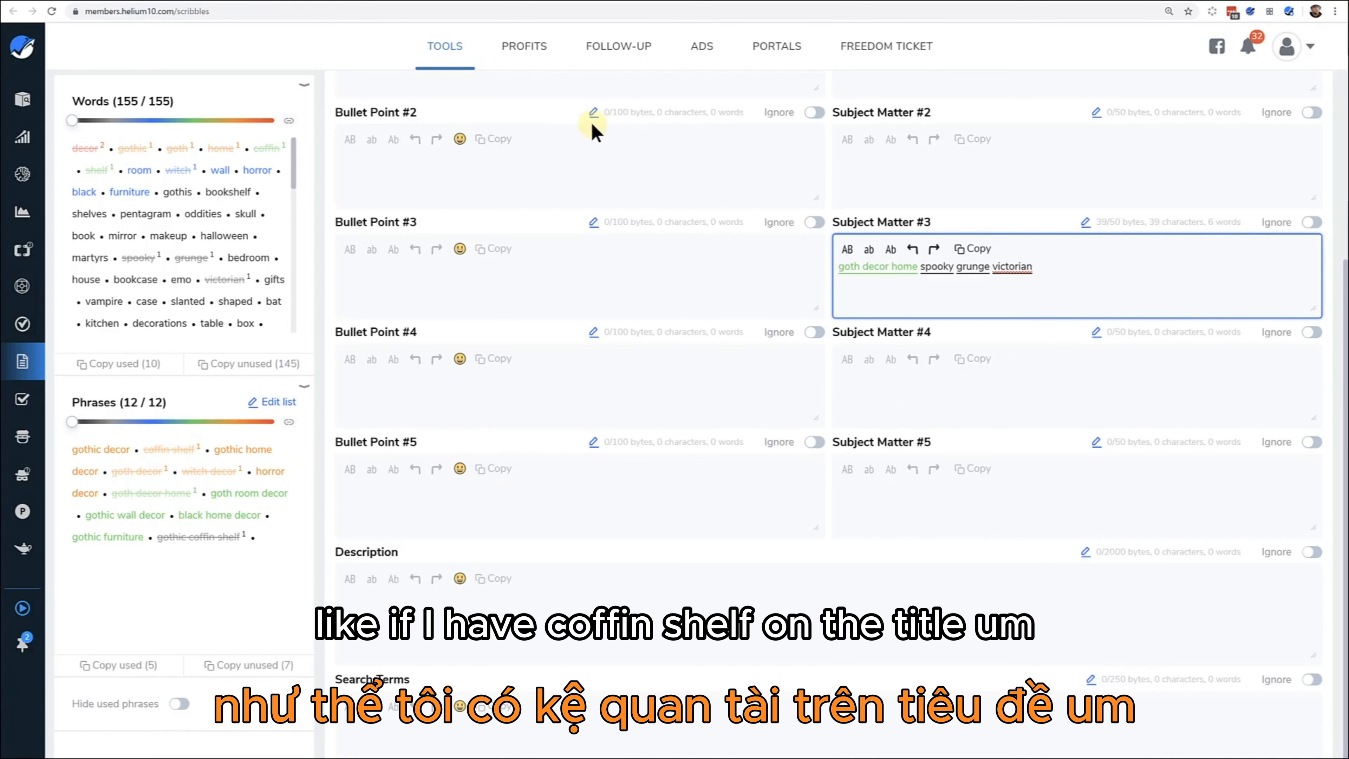
# - Enter the phrase "coffin shelf" in Subject Matter #4
pyautogui.click(928, 380)
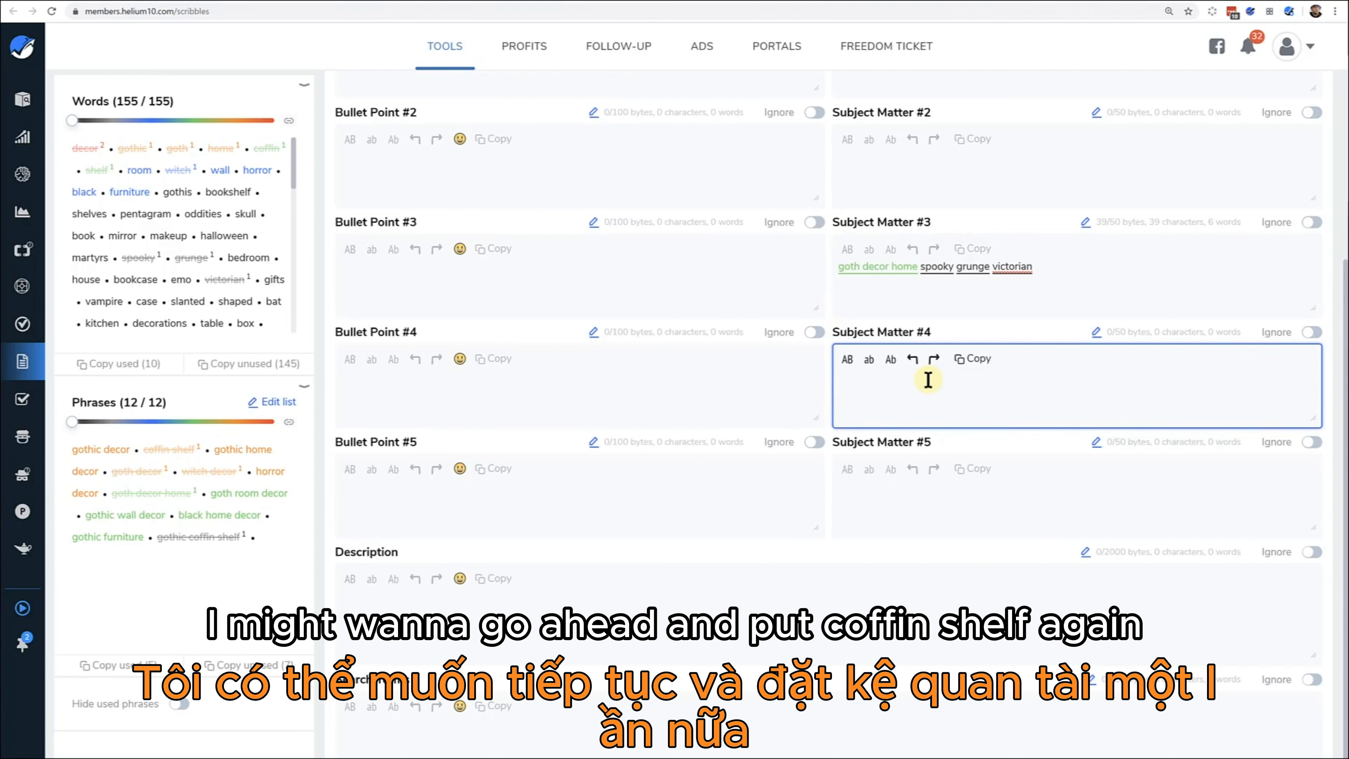
pyautogui.write('coffin shelf')
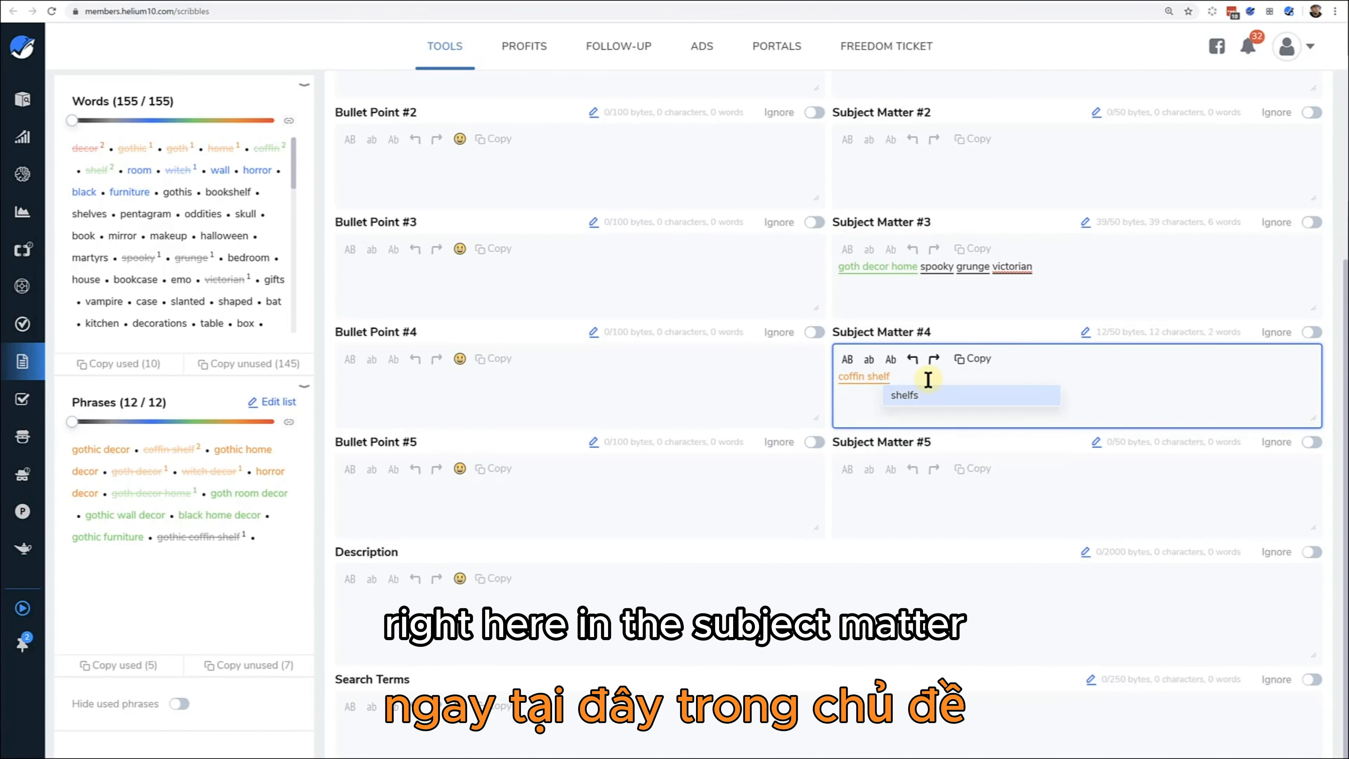
pyautogui.click(927, 492)
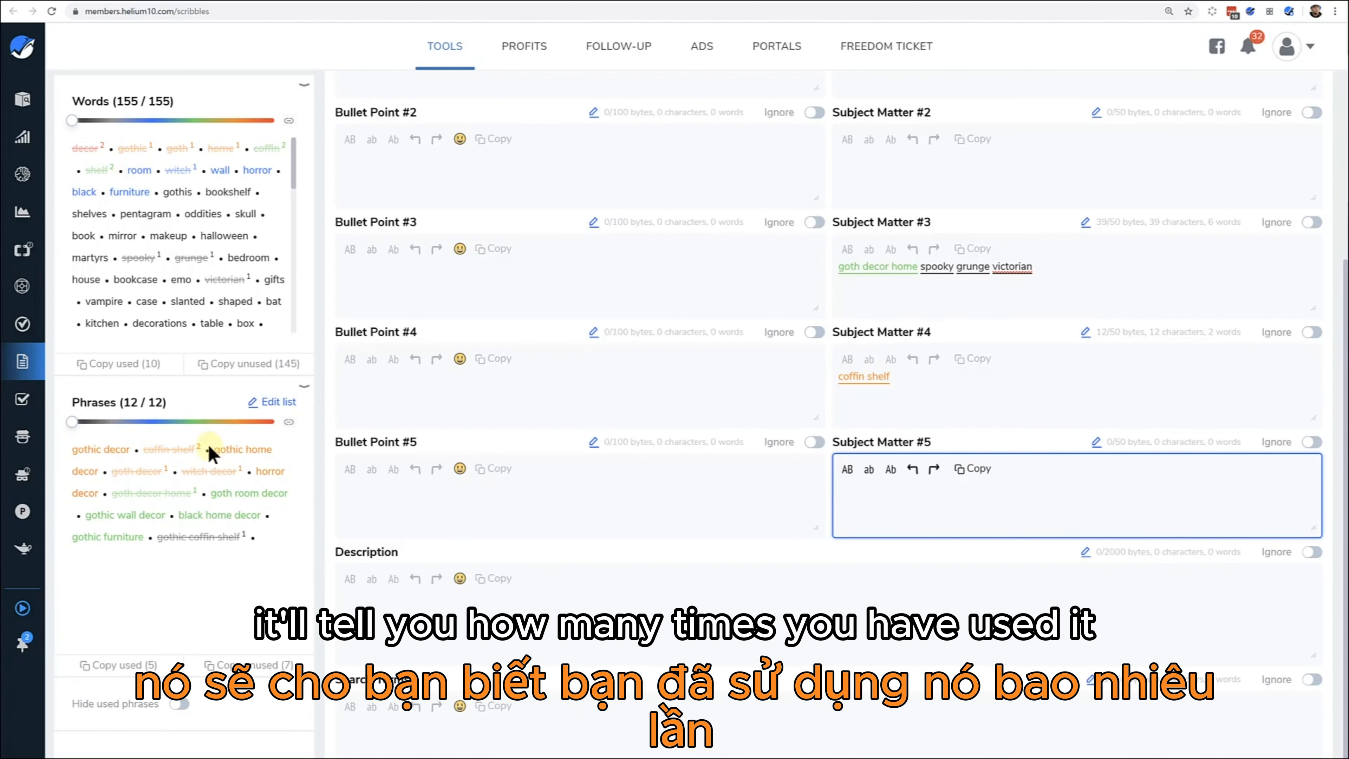
# - Highlight the phrase "coffin shelf" from the phrases list and check where it is used across the listing fields
pyautogui.click(181, 449)
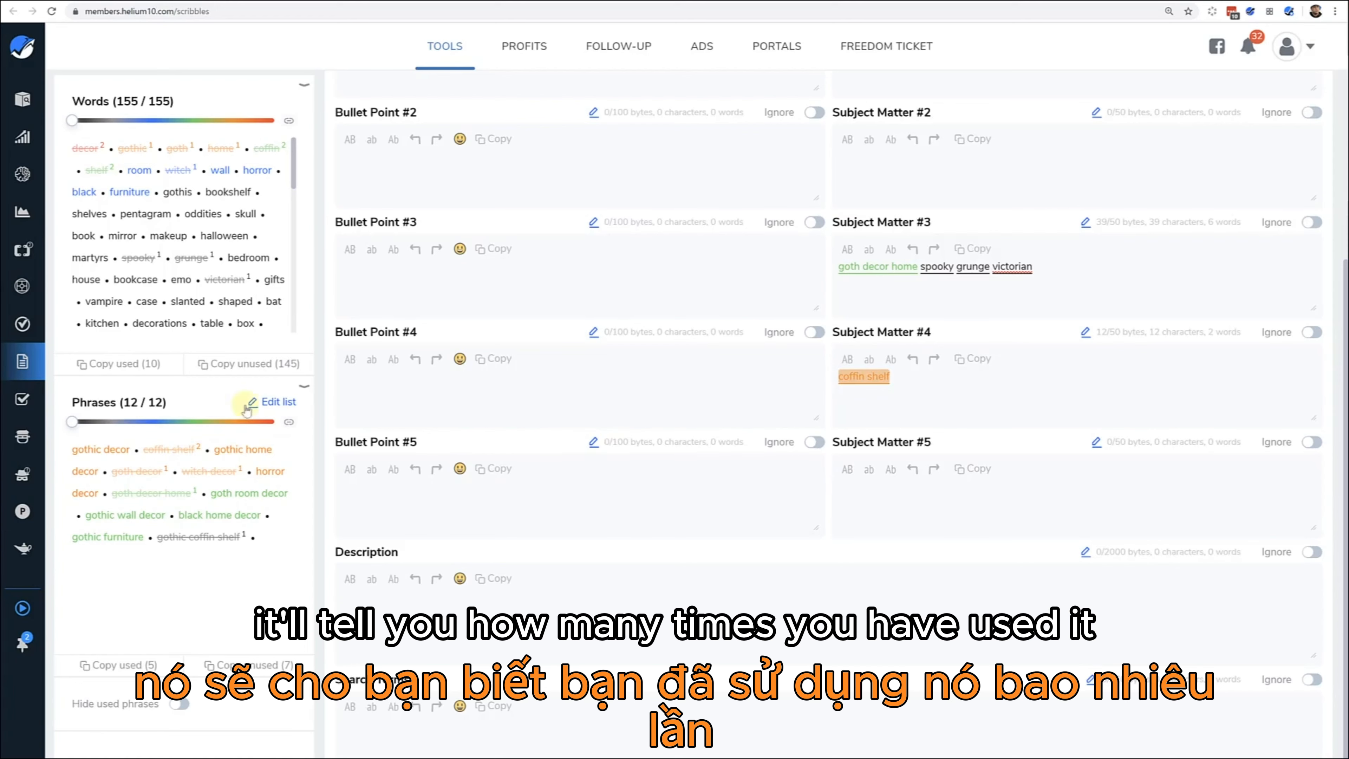
pyautogui.scroll(3, 417, 96)
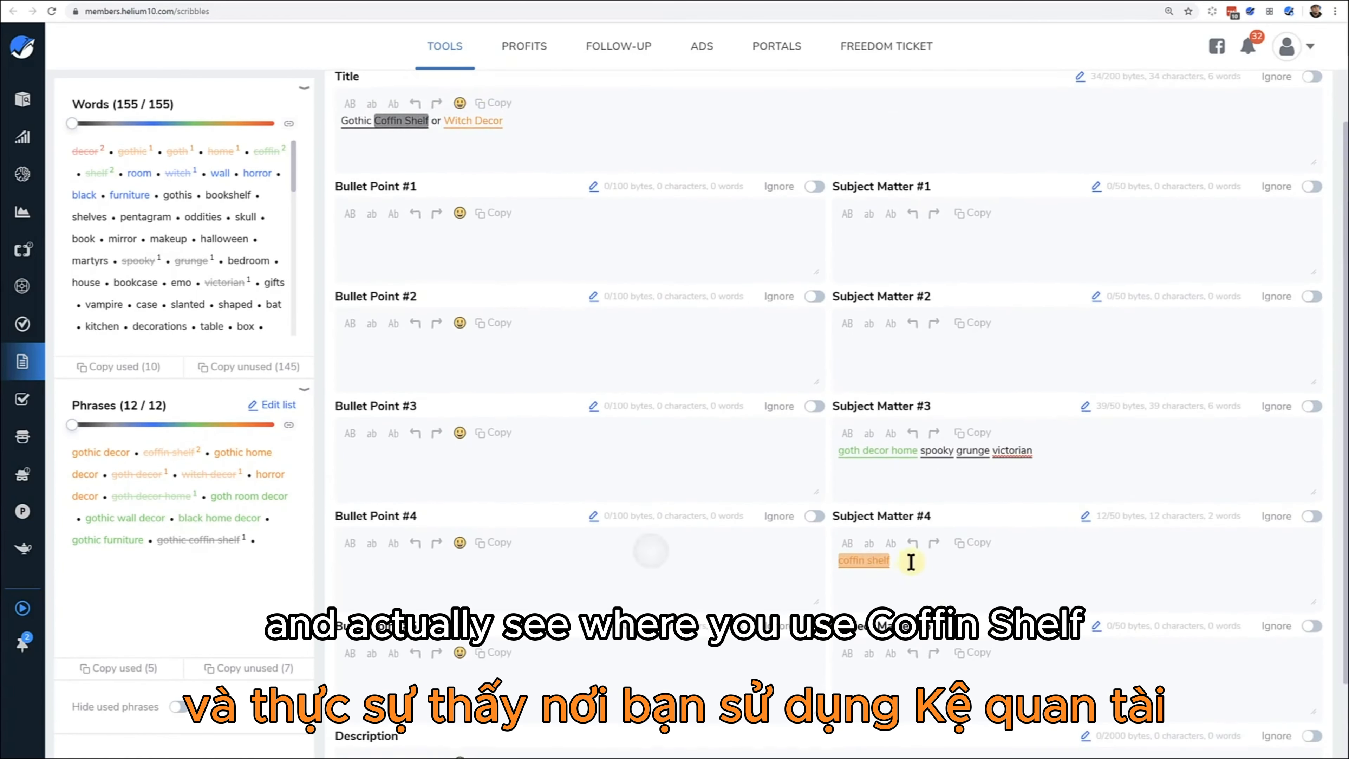
pyautogui.scroll(-3, 903, 553)
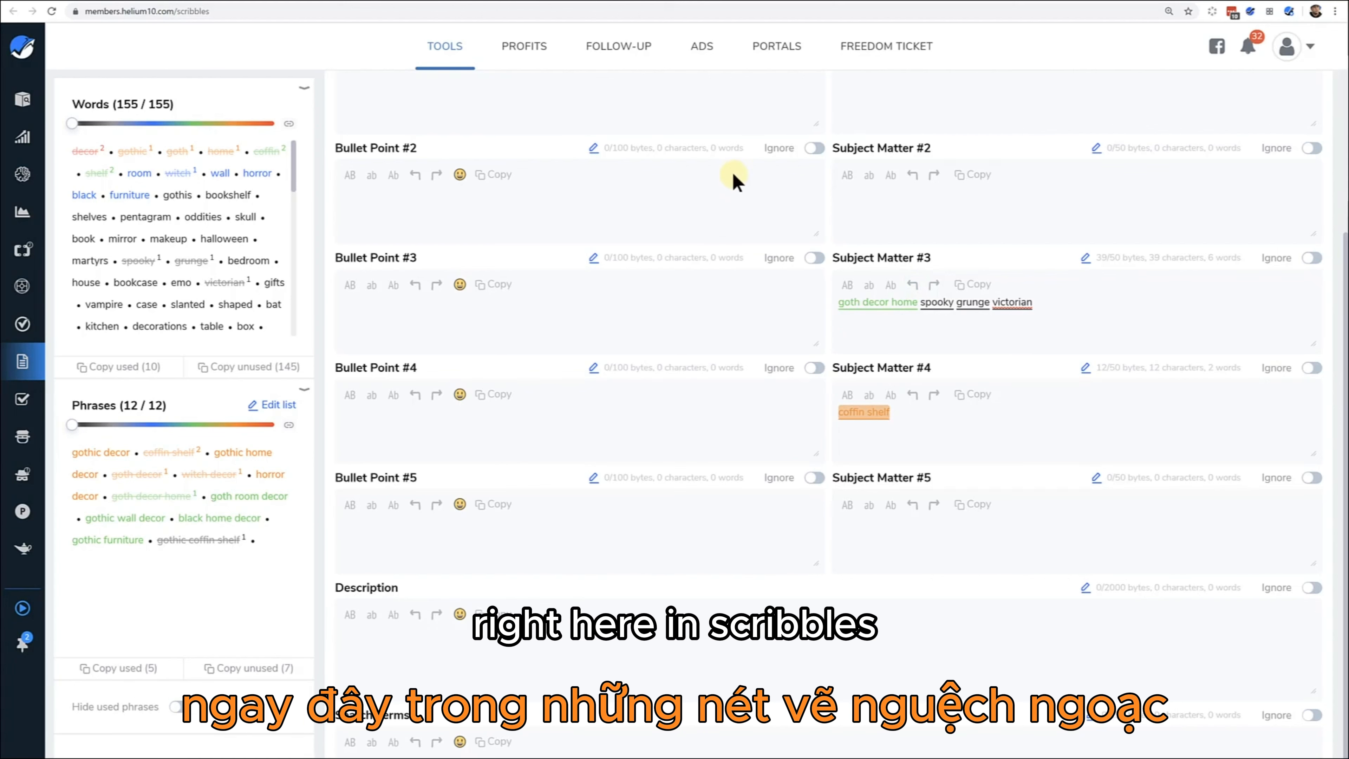
# - Save the current listing draft
pyautogui.scroll(5, 1126, 189)
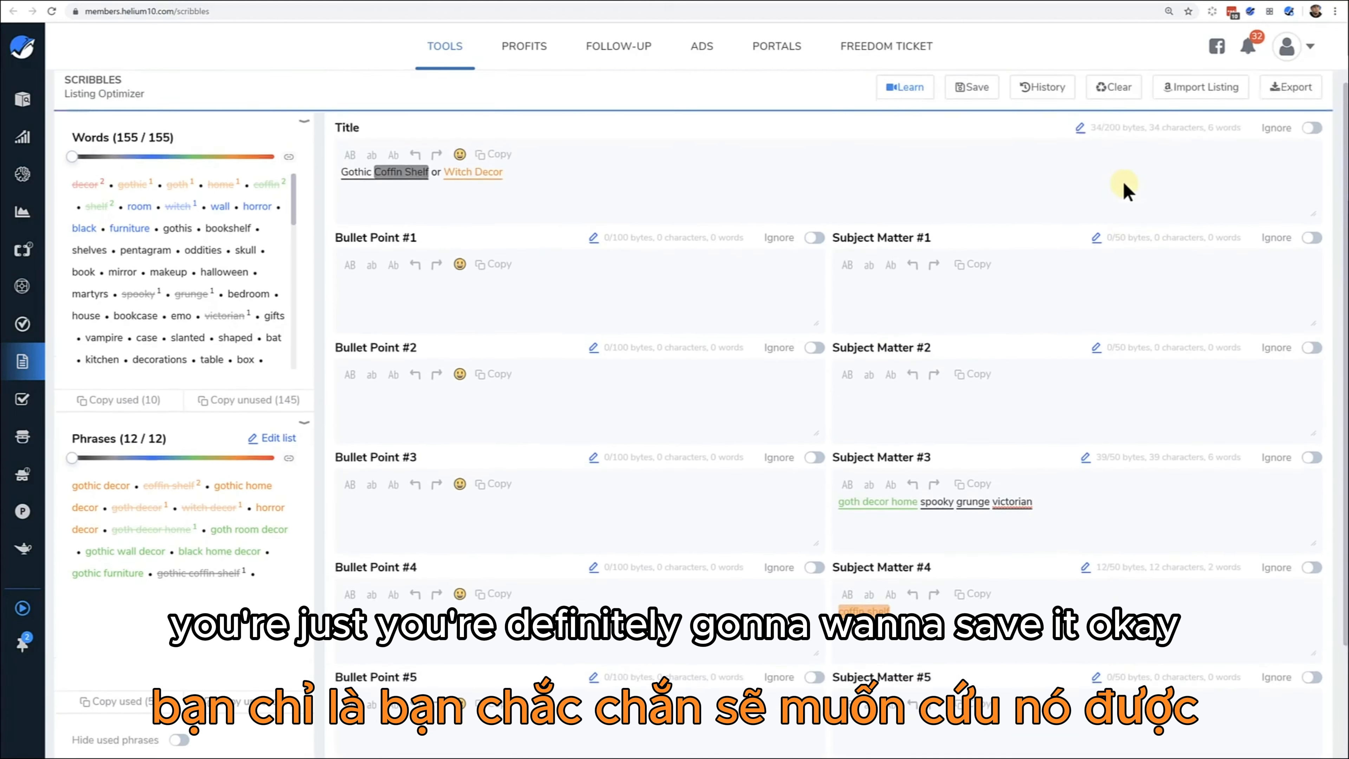
pyautogui.click(970, 104)
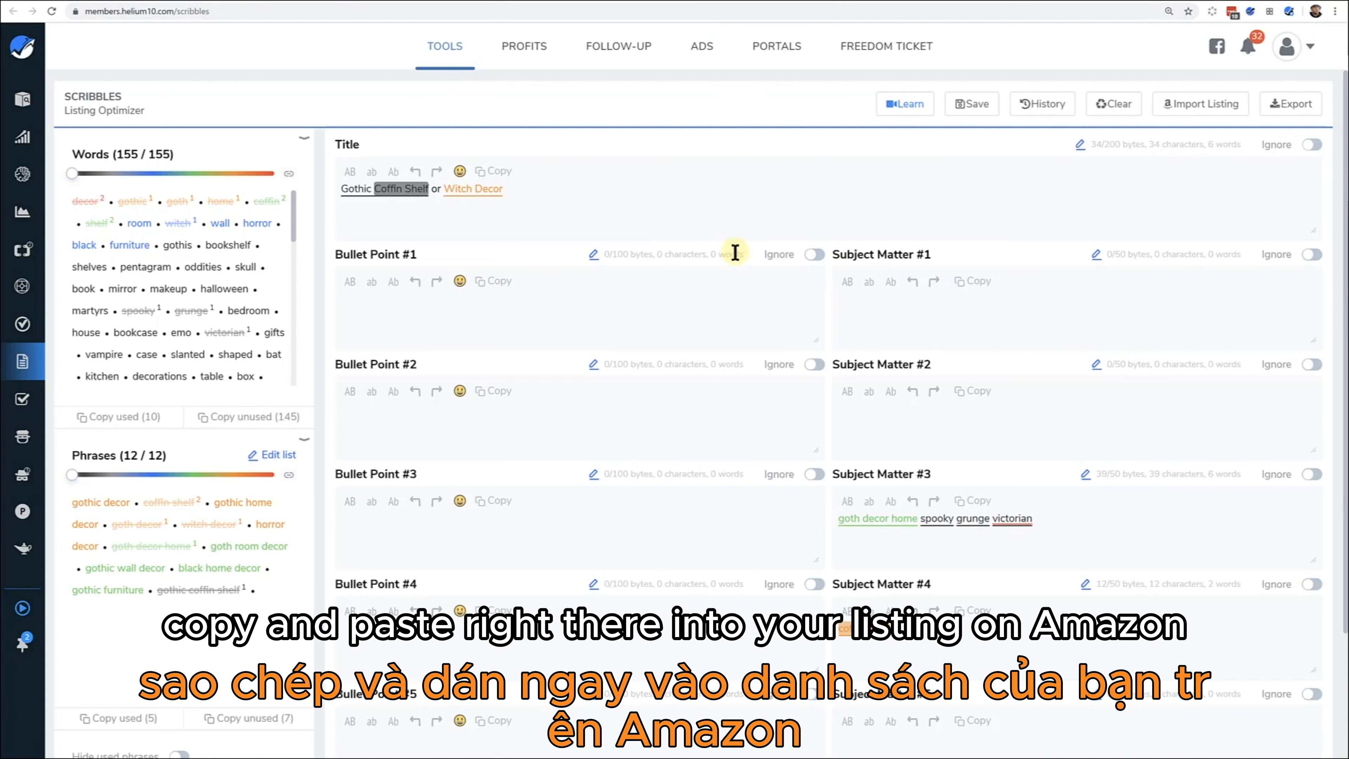
pyautogui.scroll(-2, 818, 346)
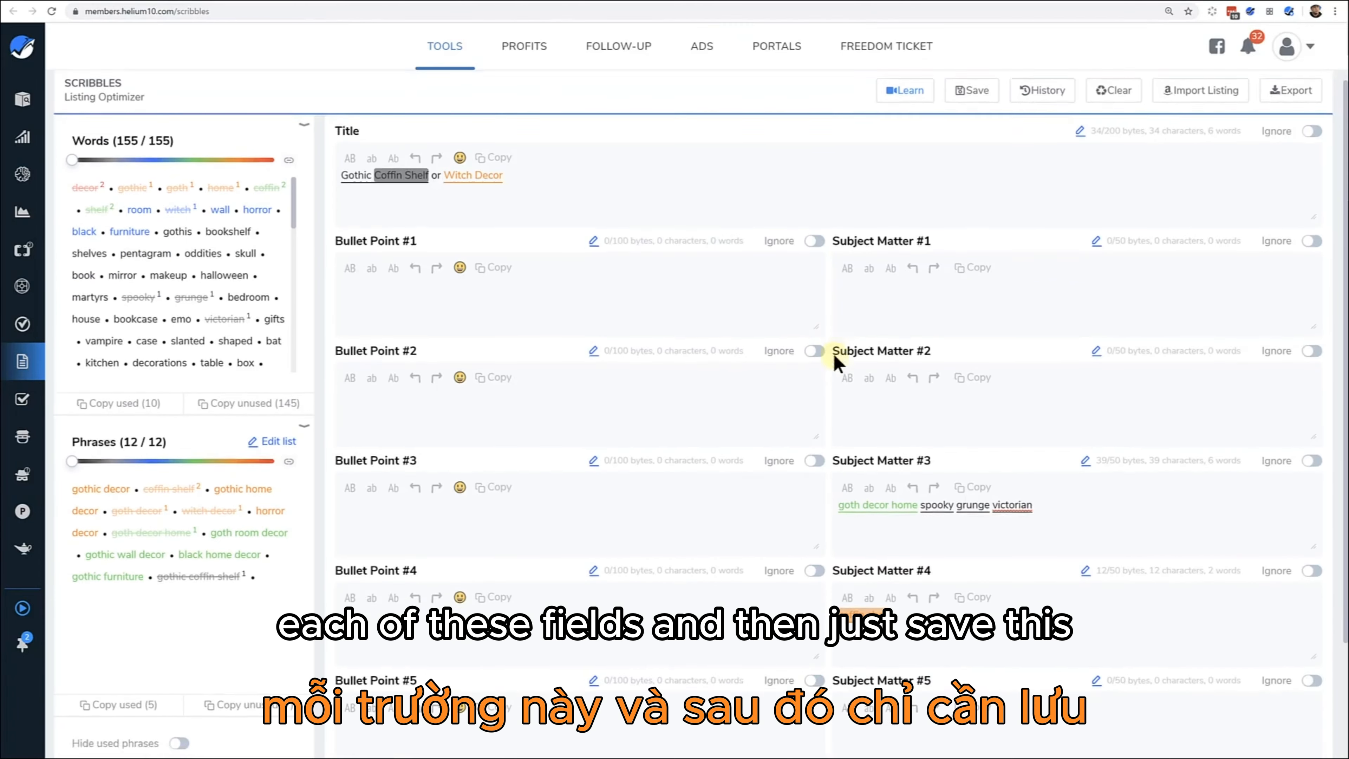
pyautogui.scroll(-2, 833, 352)
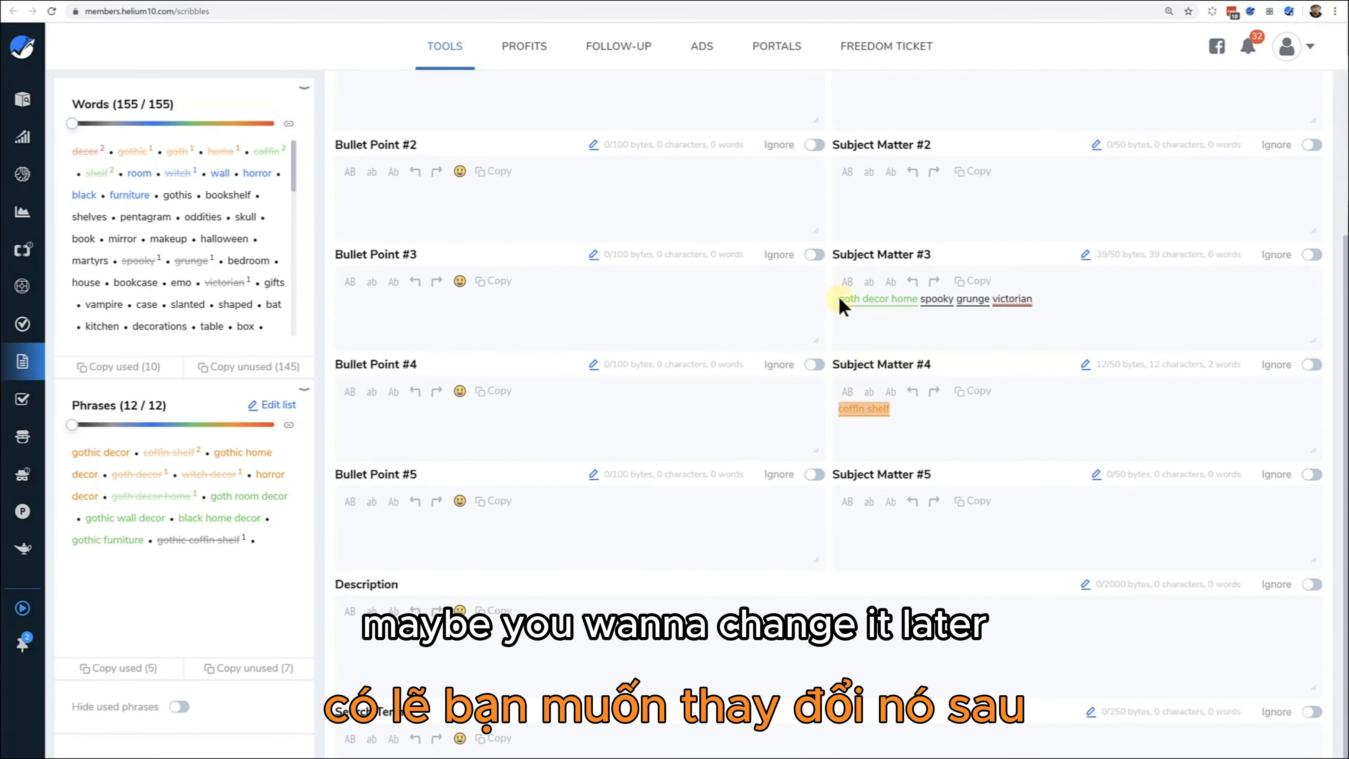
pyautogui.scroll(4, 1139, 189)
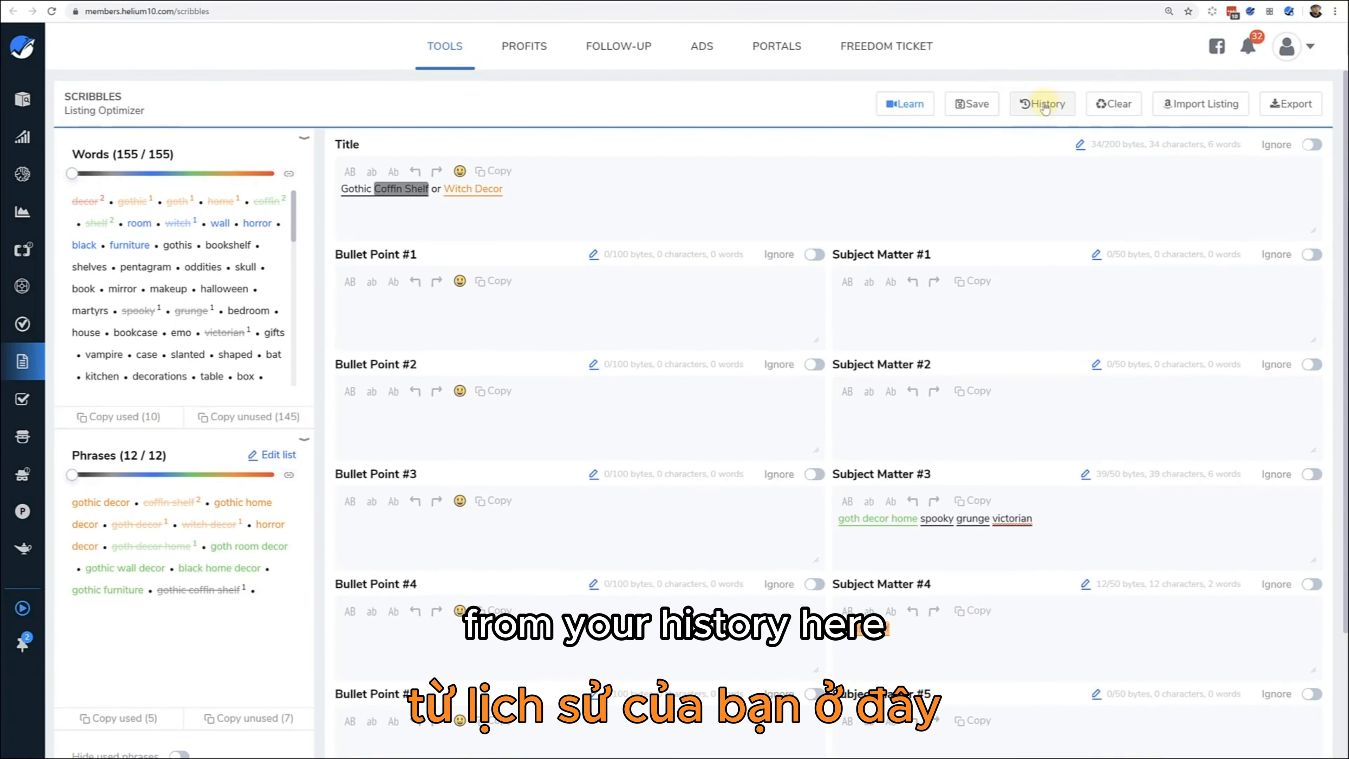
pyautogui.scroll(-5, 912, 180)
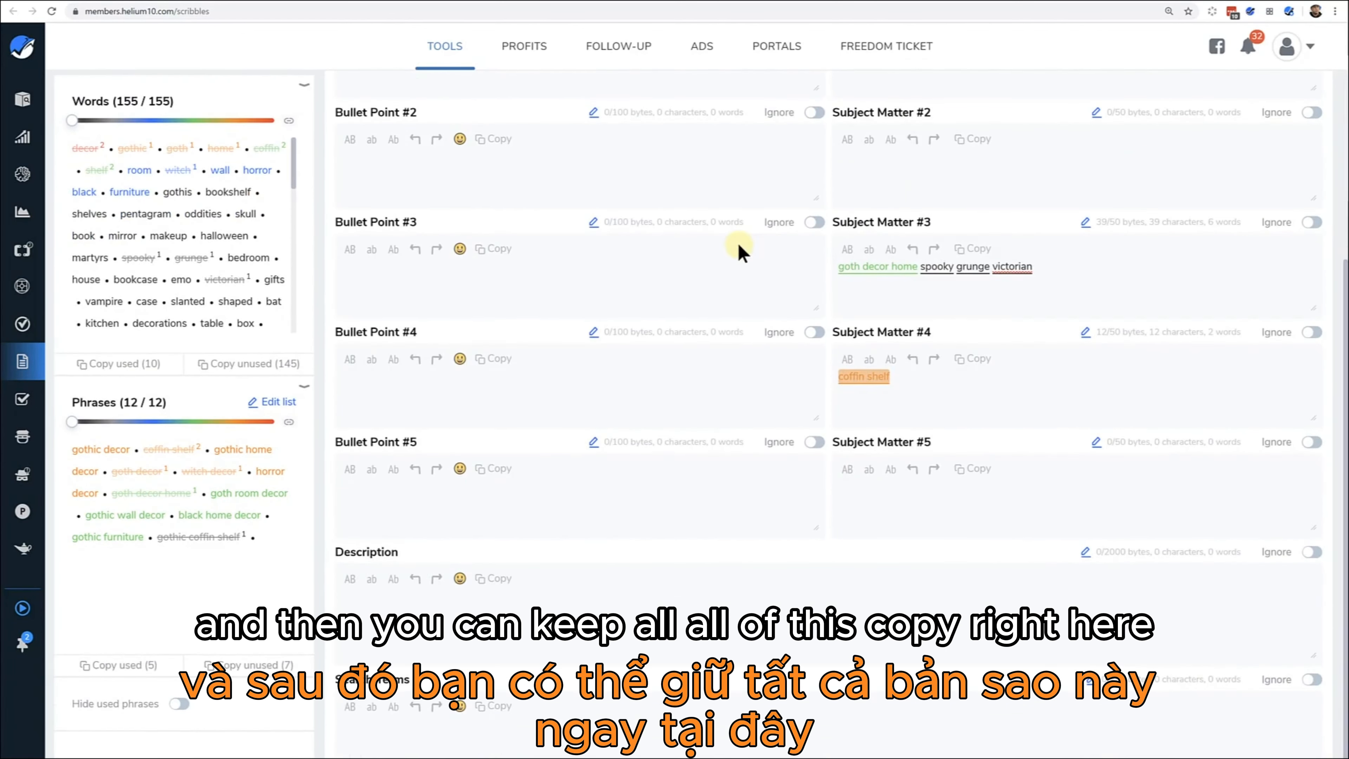